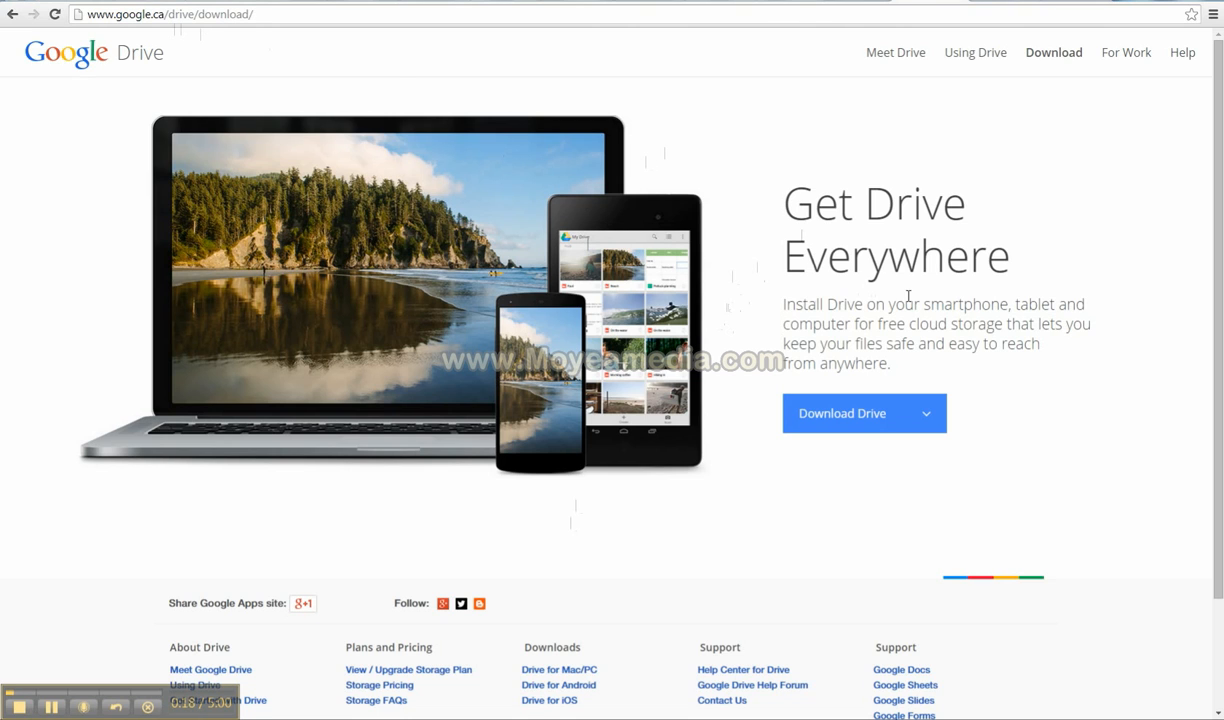
click(85, 13)
click(861, 415)
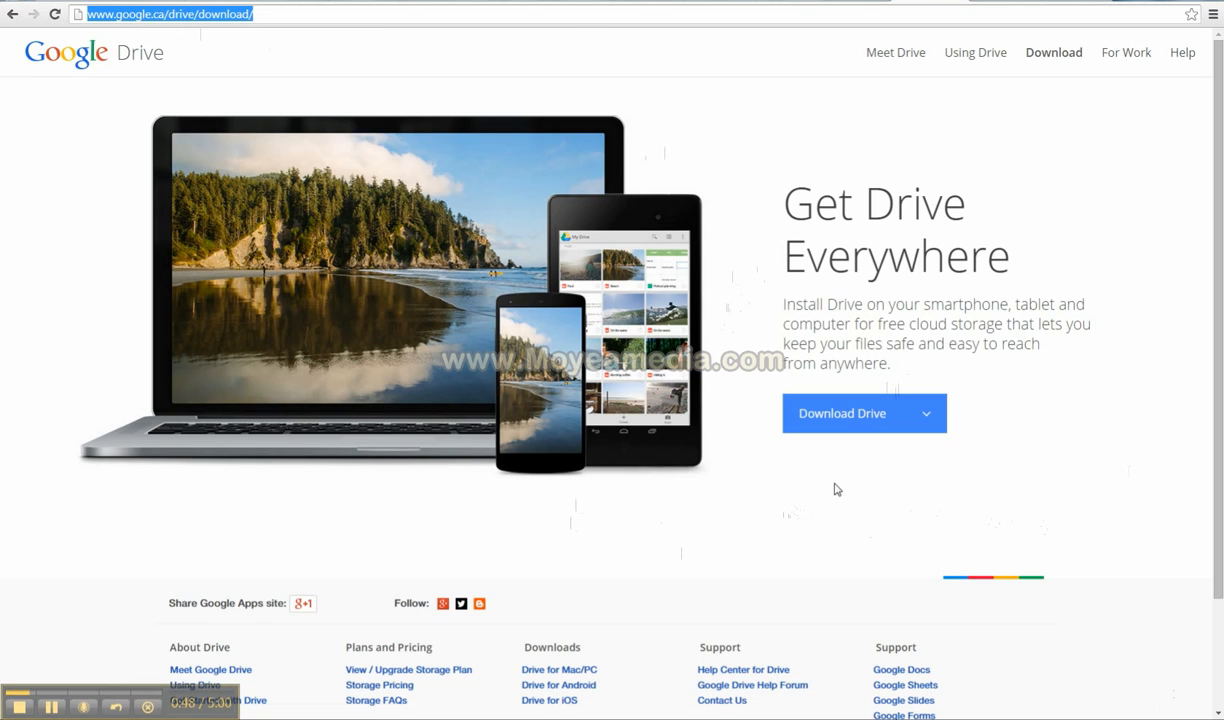
Switch to Microsoft Word and save the document as a Word Document named Video tutorial in the Google Drive folder
click(400, 719)
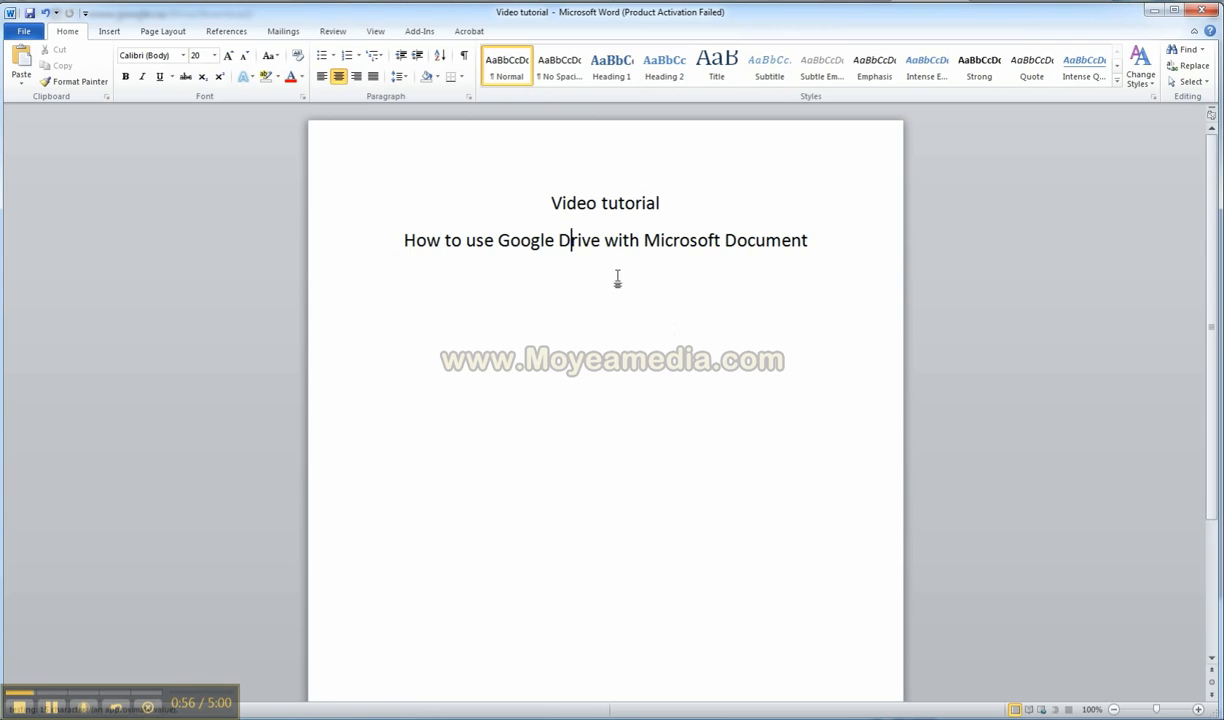
click(26, 33)
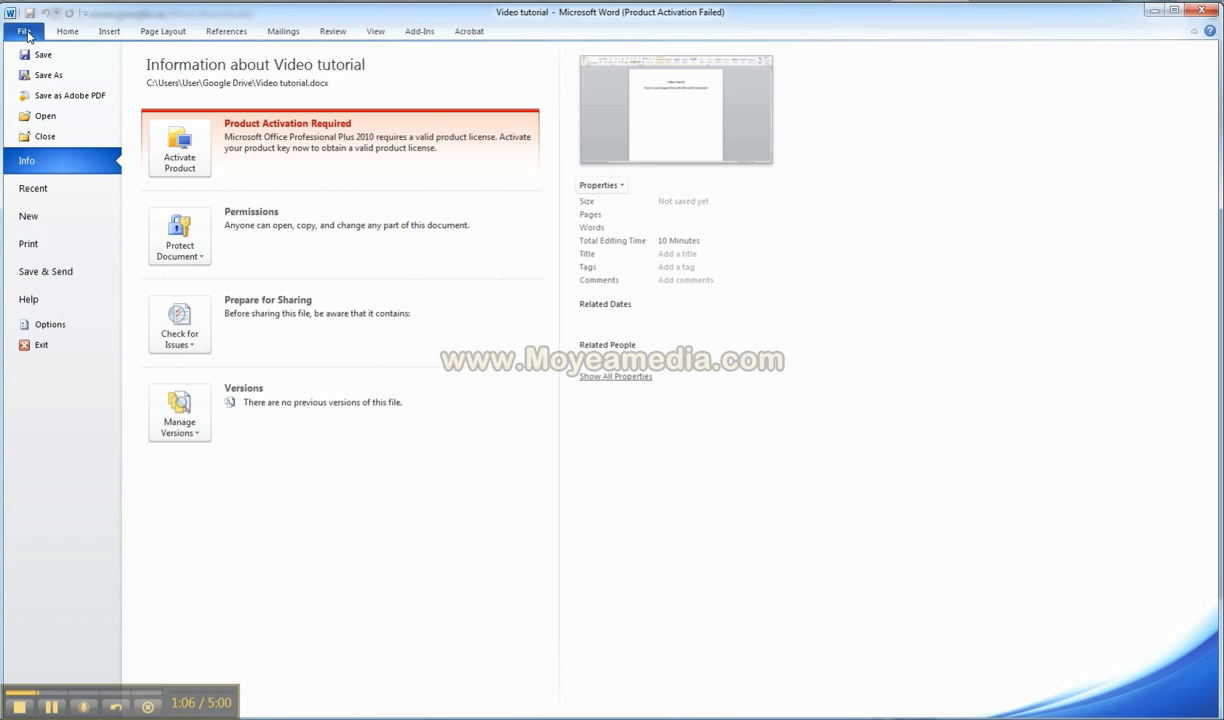
click(49, 76)
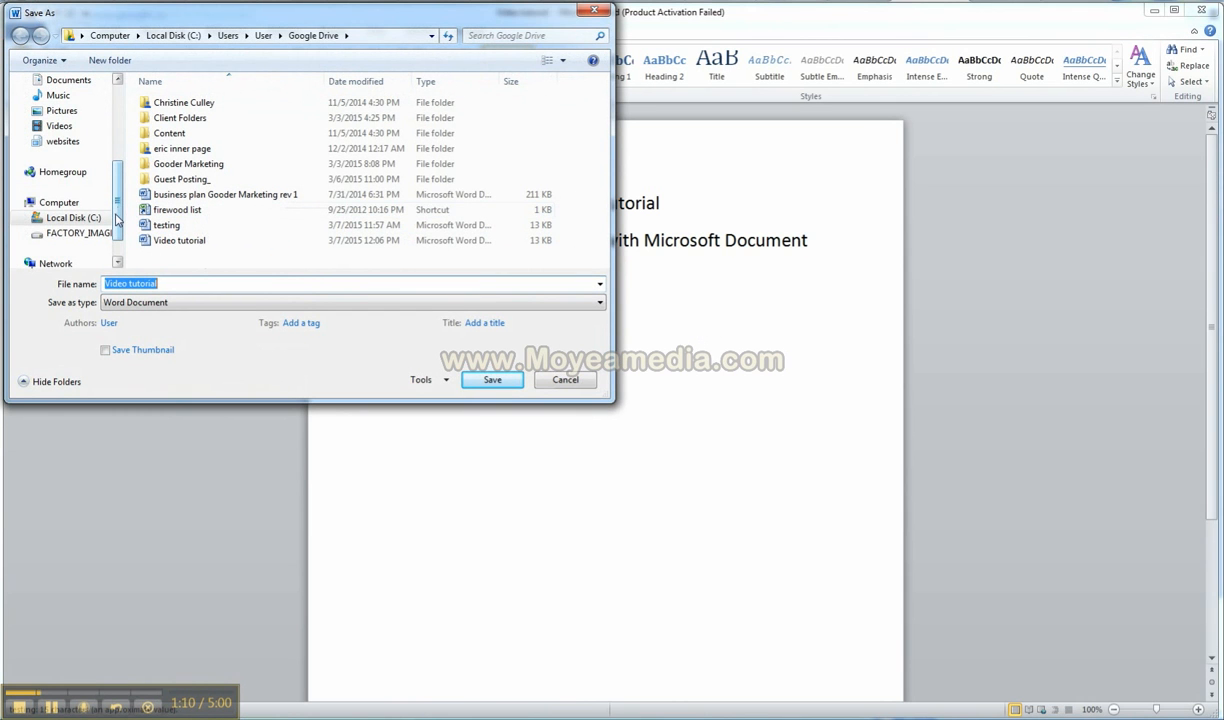
drag(117, 218, 115, 126)
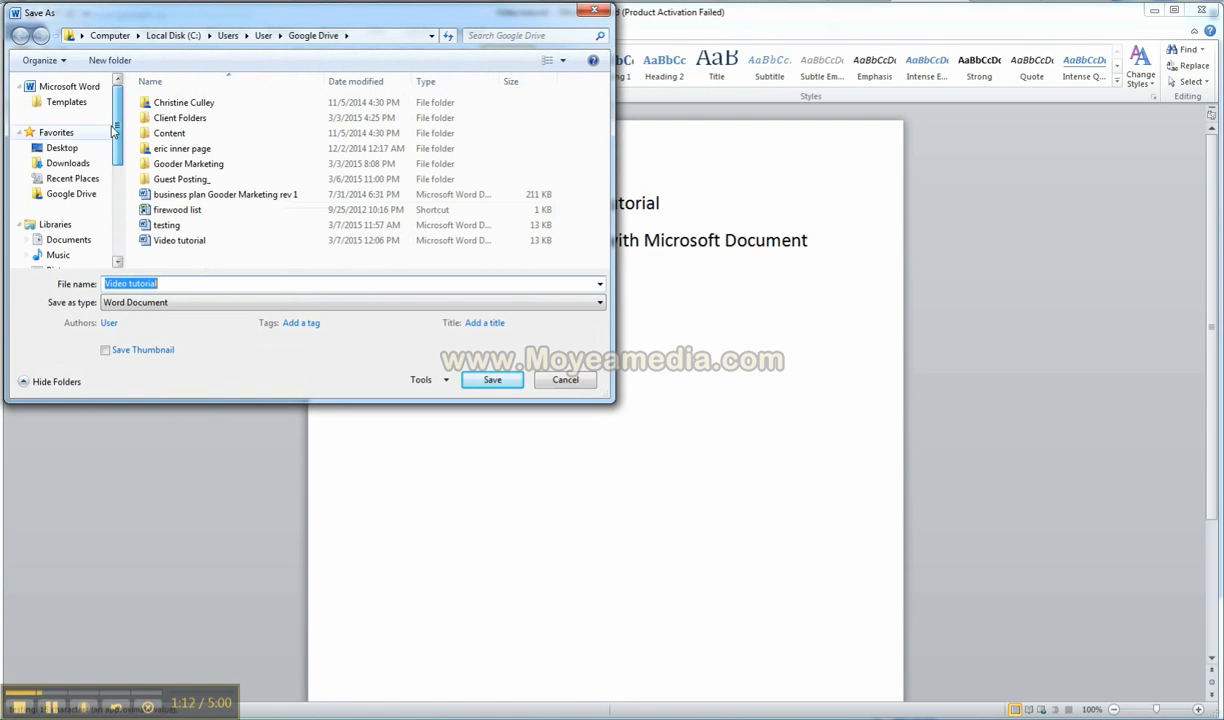
click(71, 196)
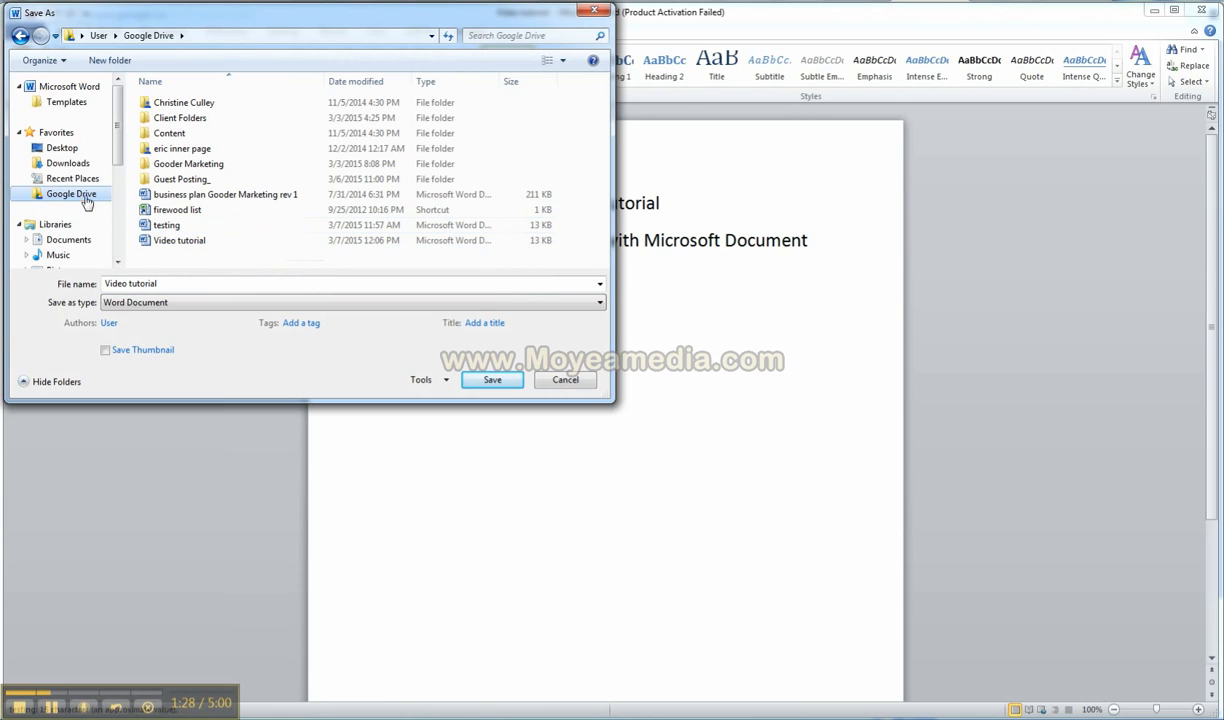
click(490, 381)
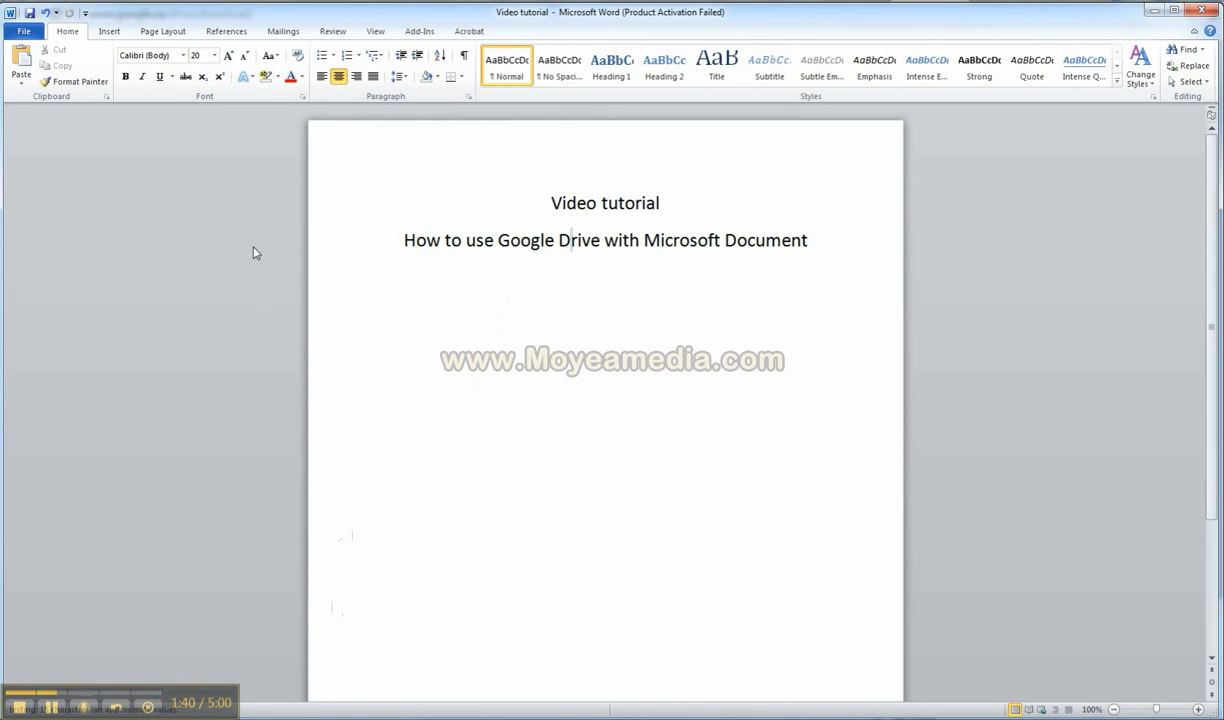
Check the file lists in the Google Drive website and the local Google Drive folder for the Video tutorial document
click(52, 708)
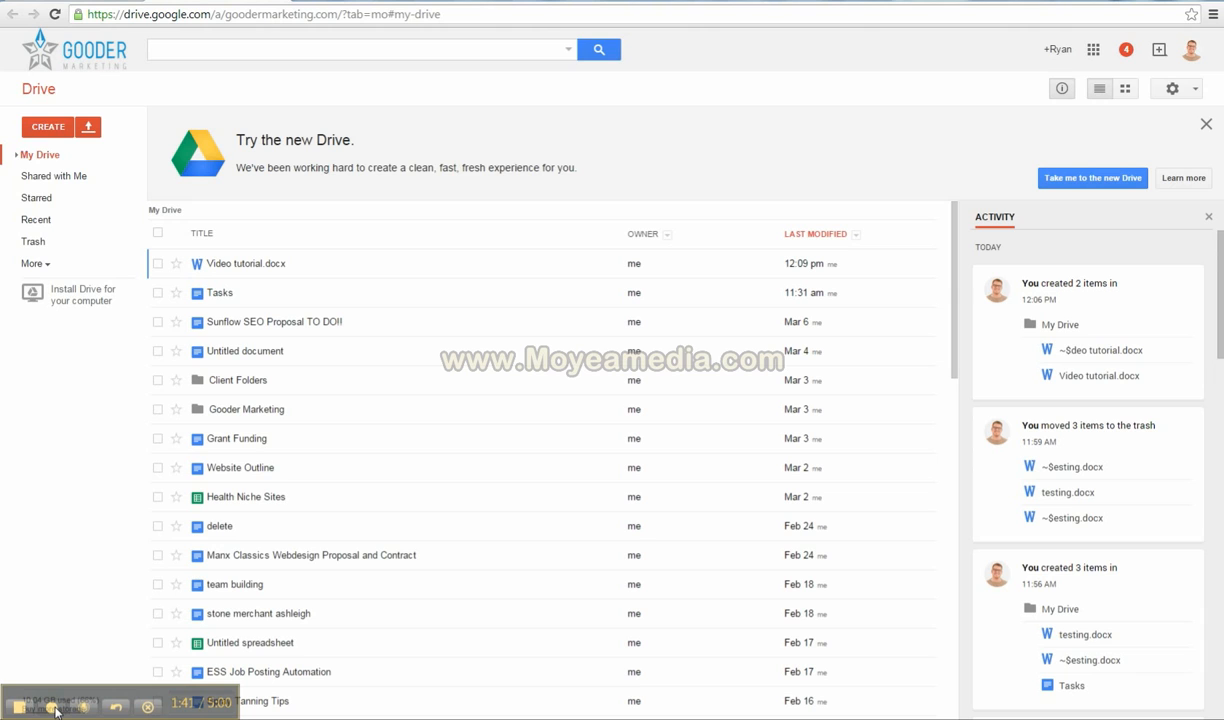
click(54, 708)
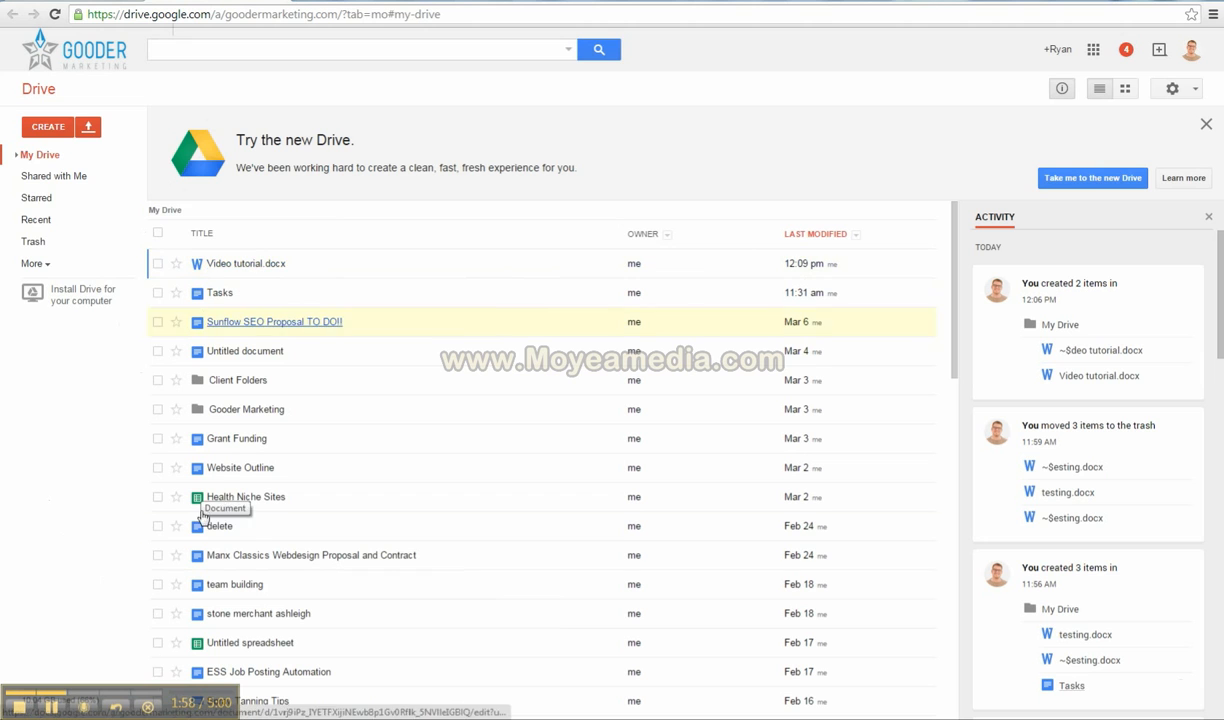
key(alt+Tab)
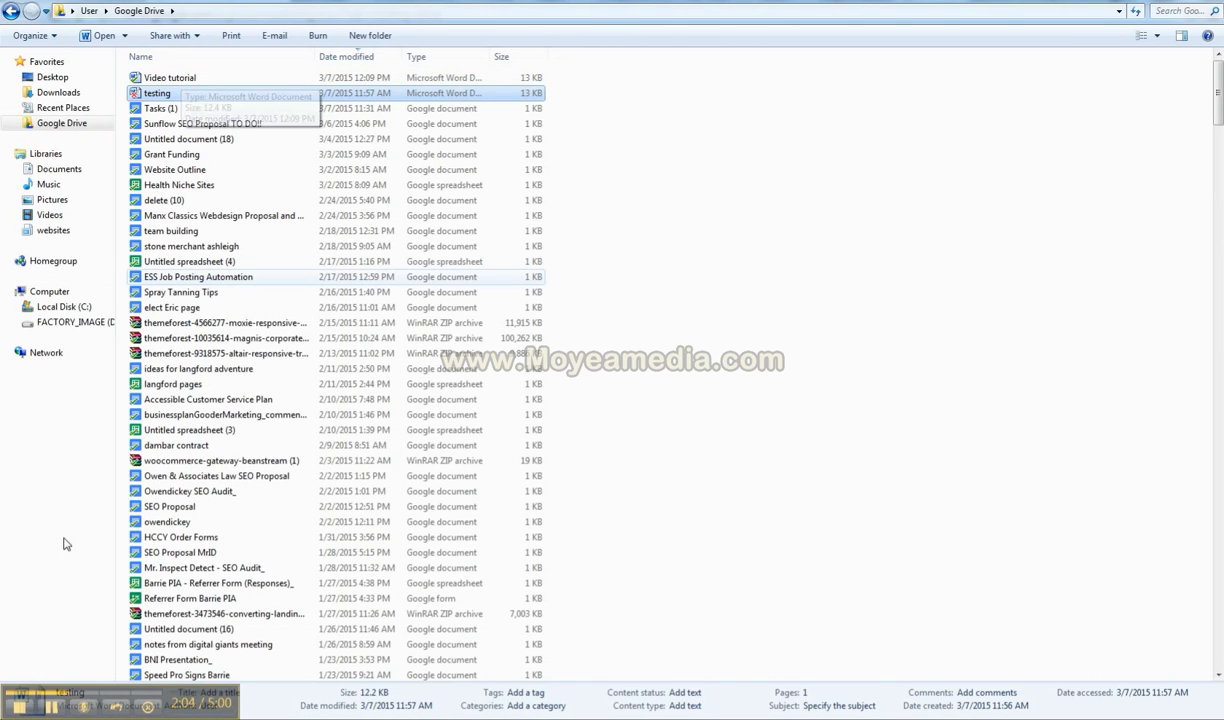
click(52, 711)
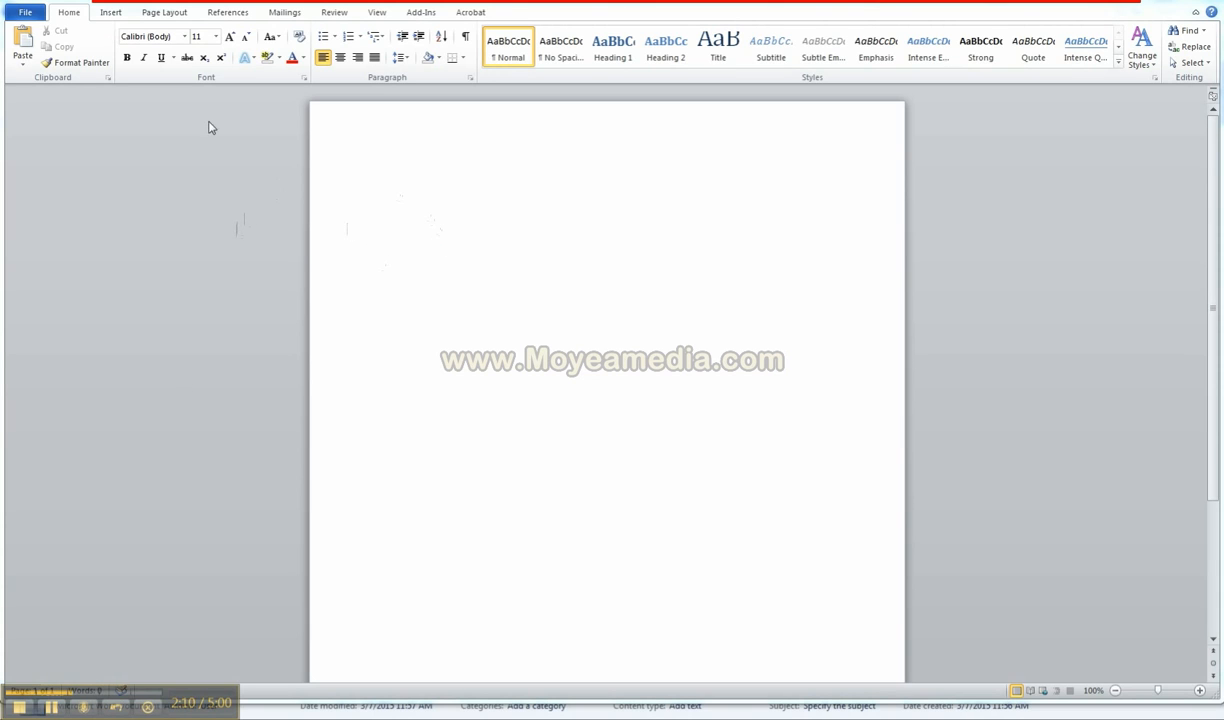
Open the Video tutorial document from the Google Drive folder in Word
click(24, 16)
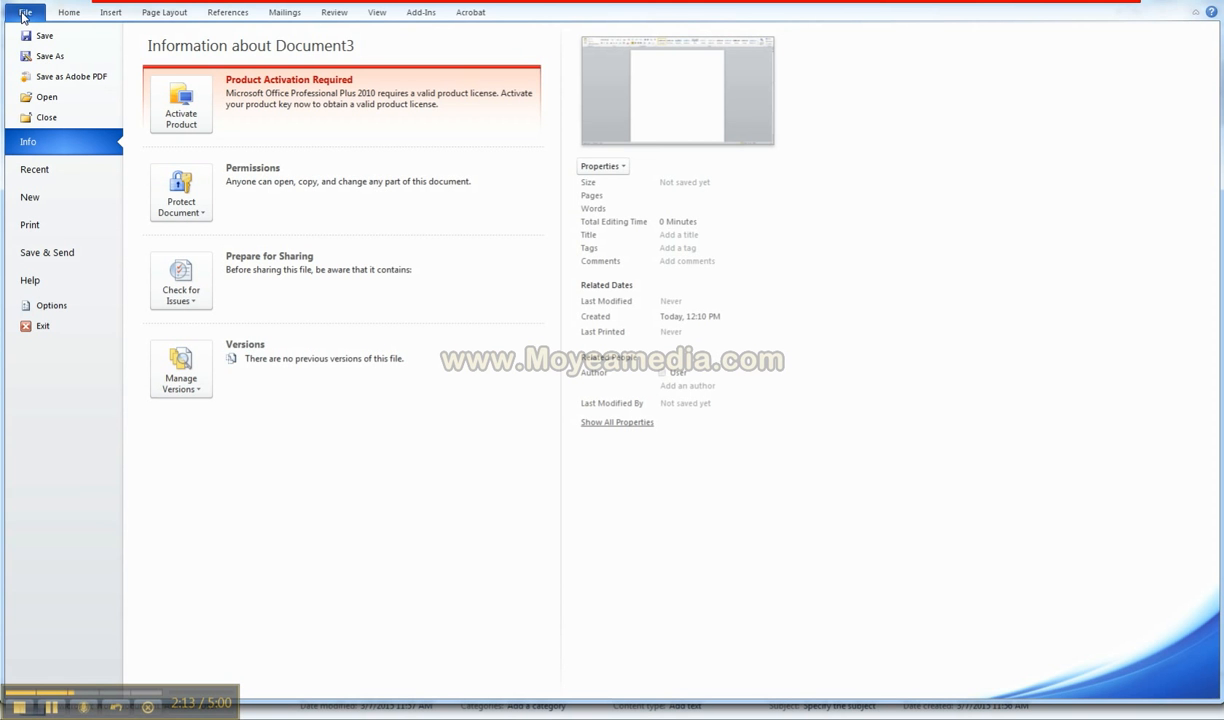
click(47, 97)
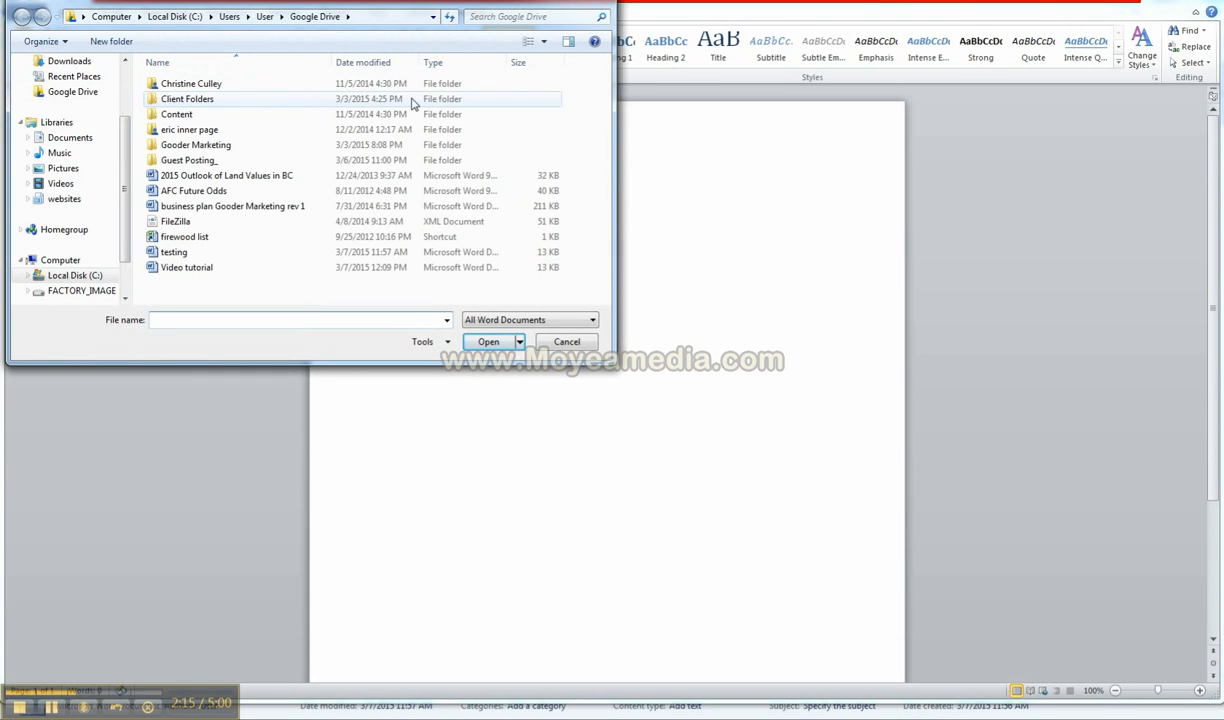
click(76, 92)
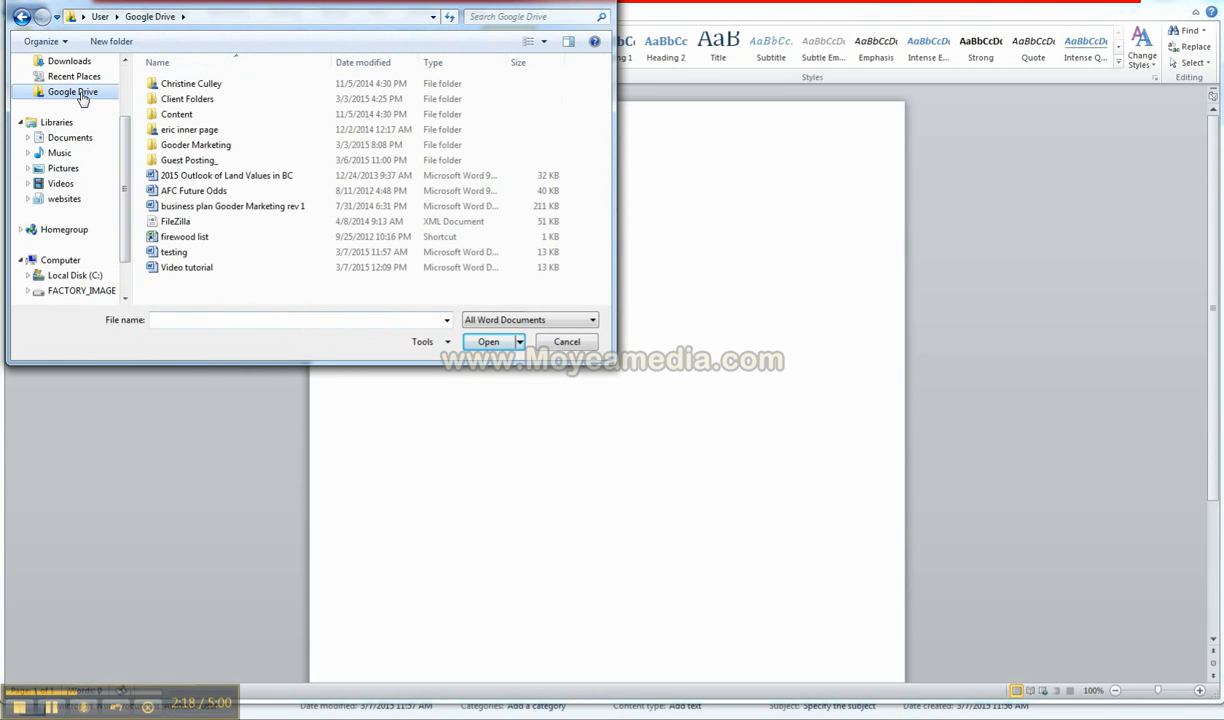
click(190, 267)
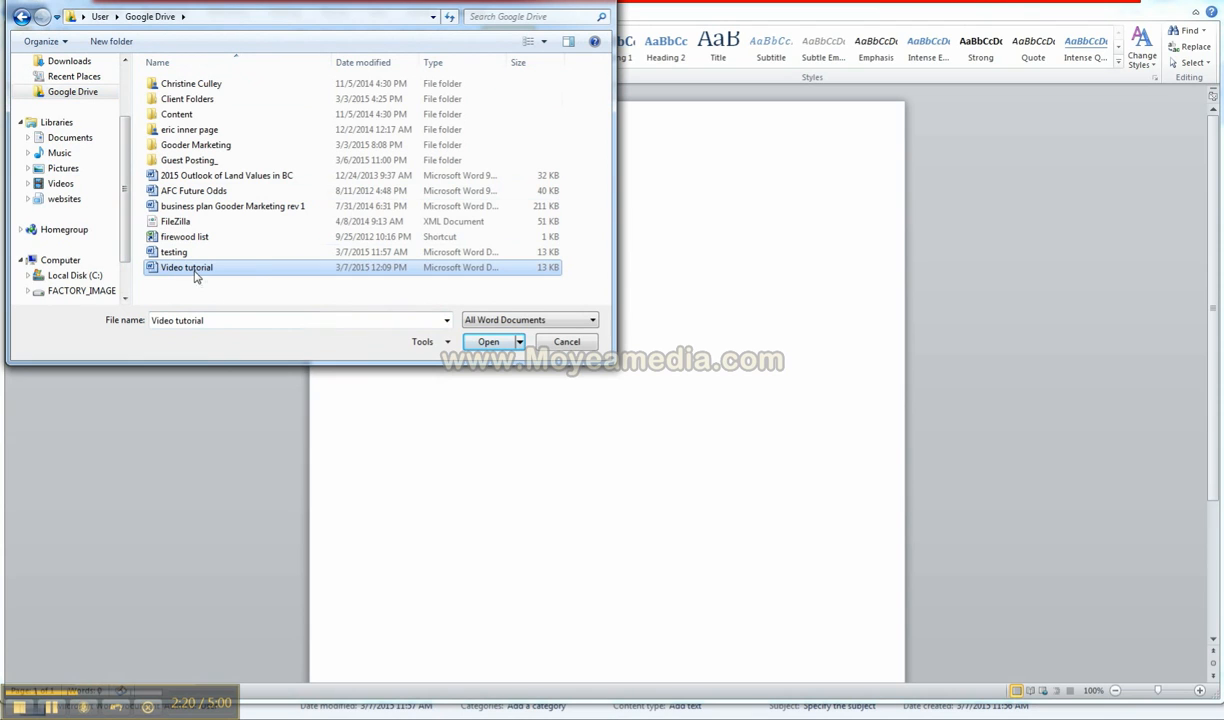
click(488, 343)
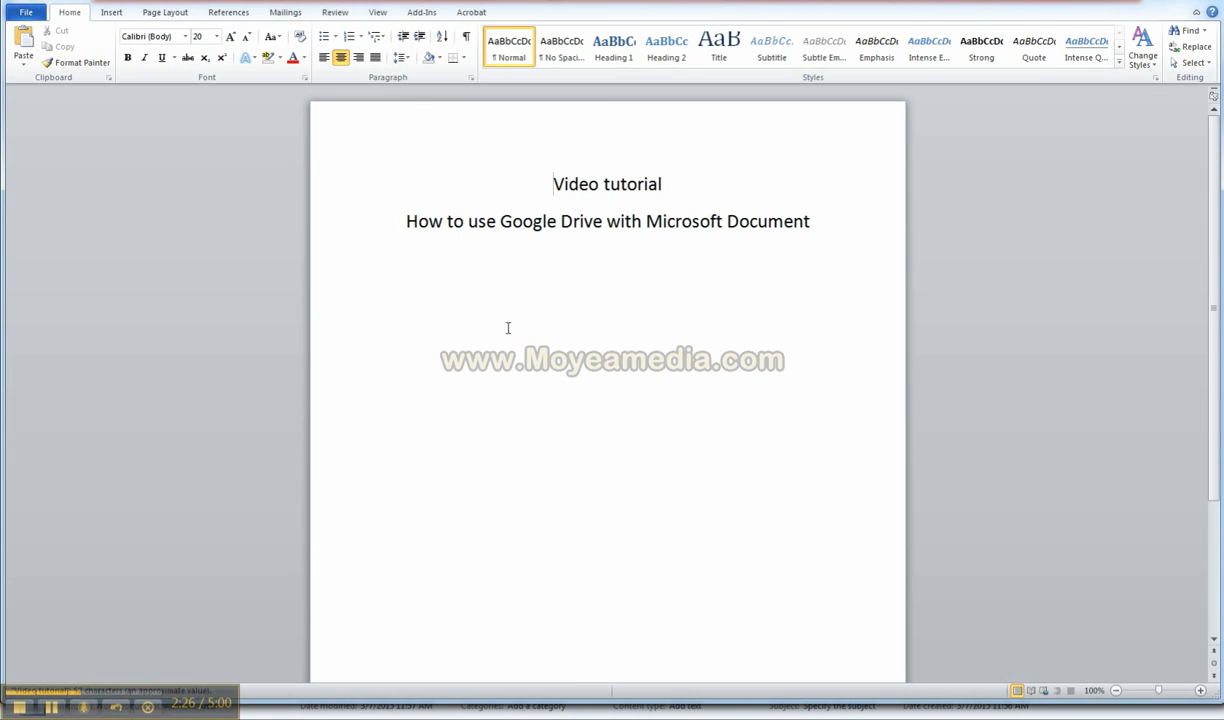
Add the centred line "Change file" below the heading lines, leaving an empty line between them
click(846, 231)
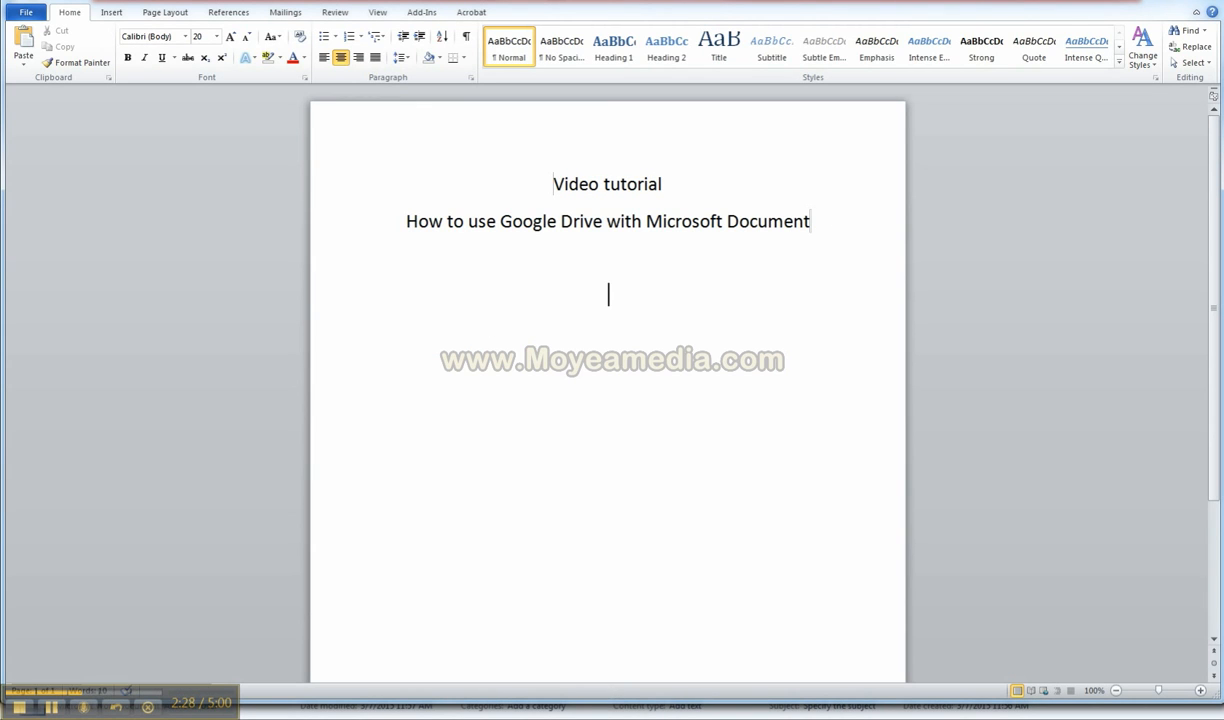
text(Change fo)
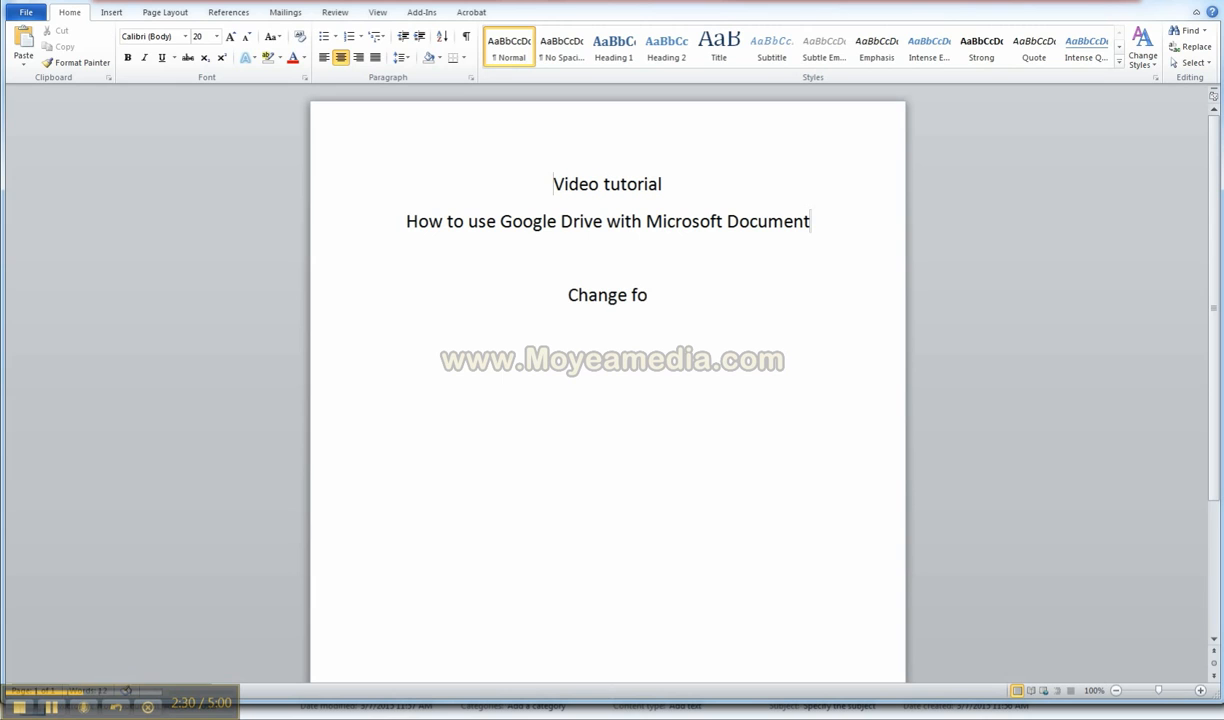
key(BackSpace)
text(ile)
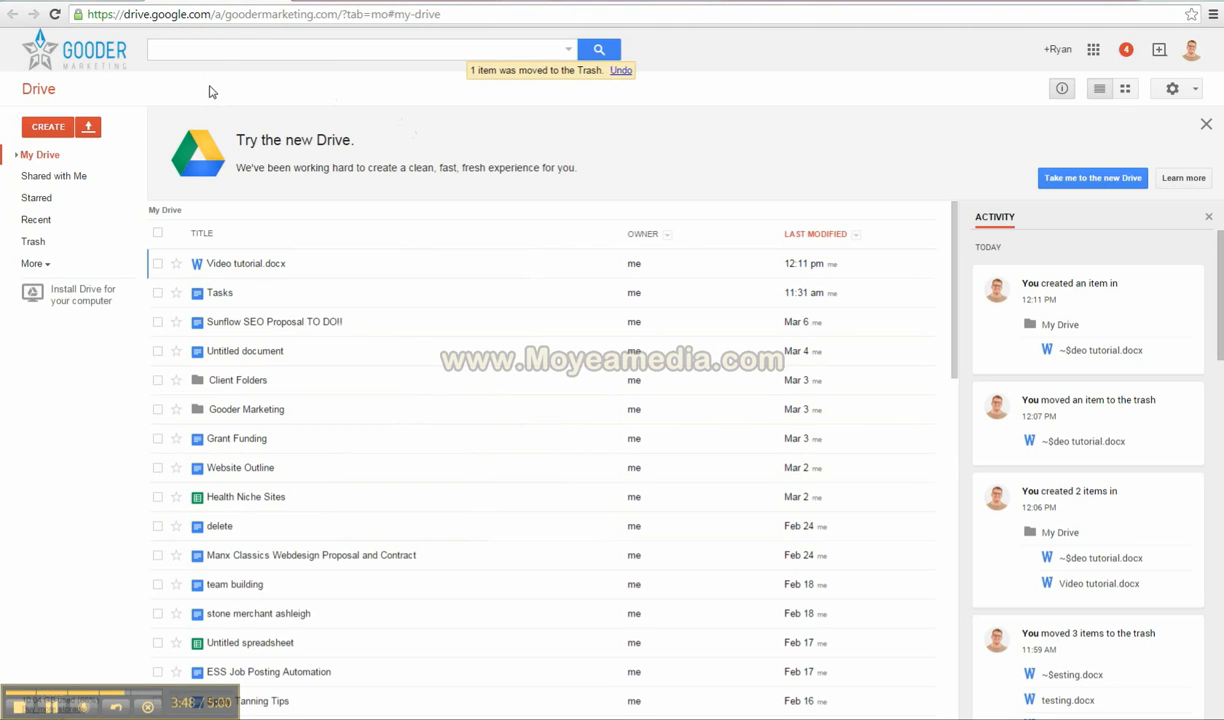
Preview Video tutorial.docx on the Google Drive website and examine the text below its heading
click(235, 264)
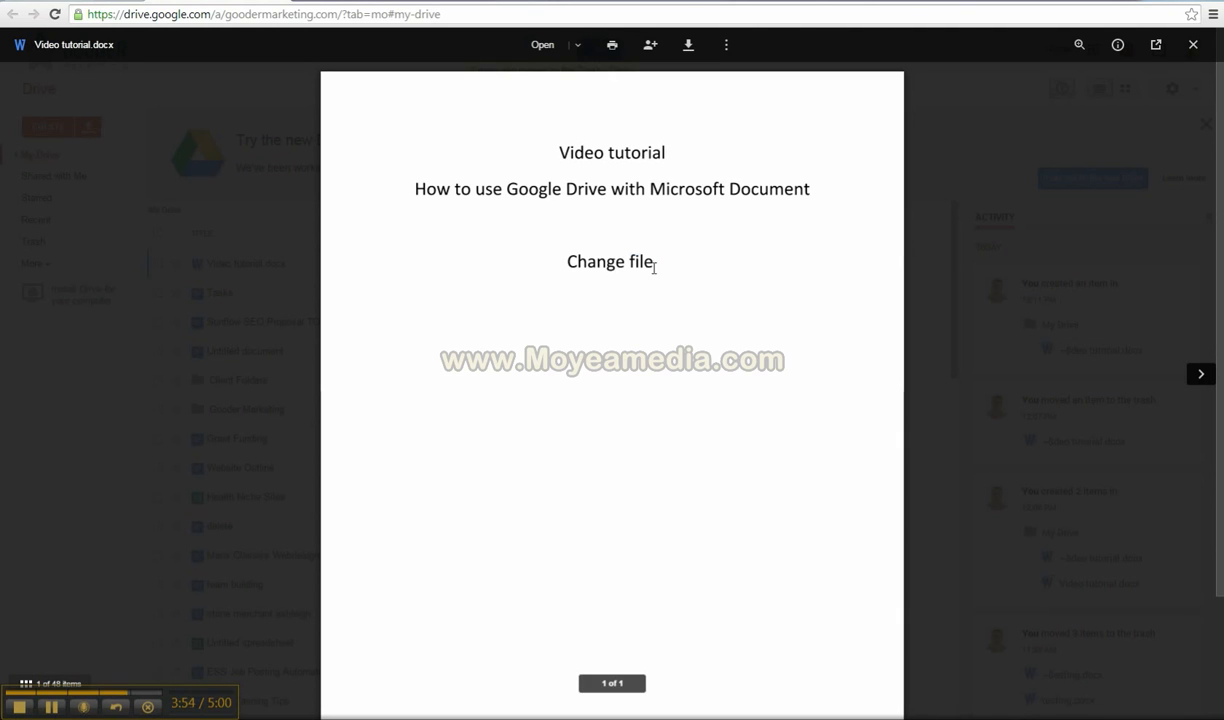
drag(653, 265, 568, 261)
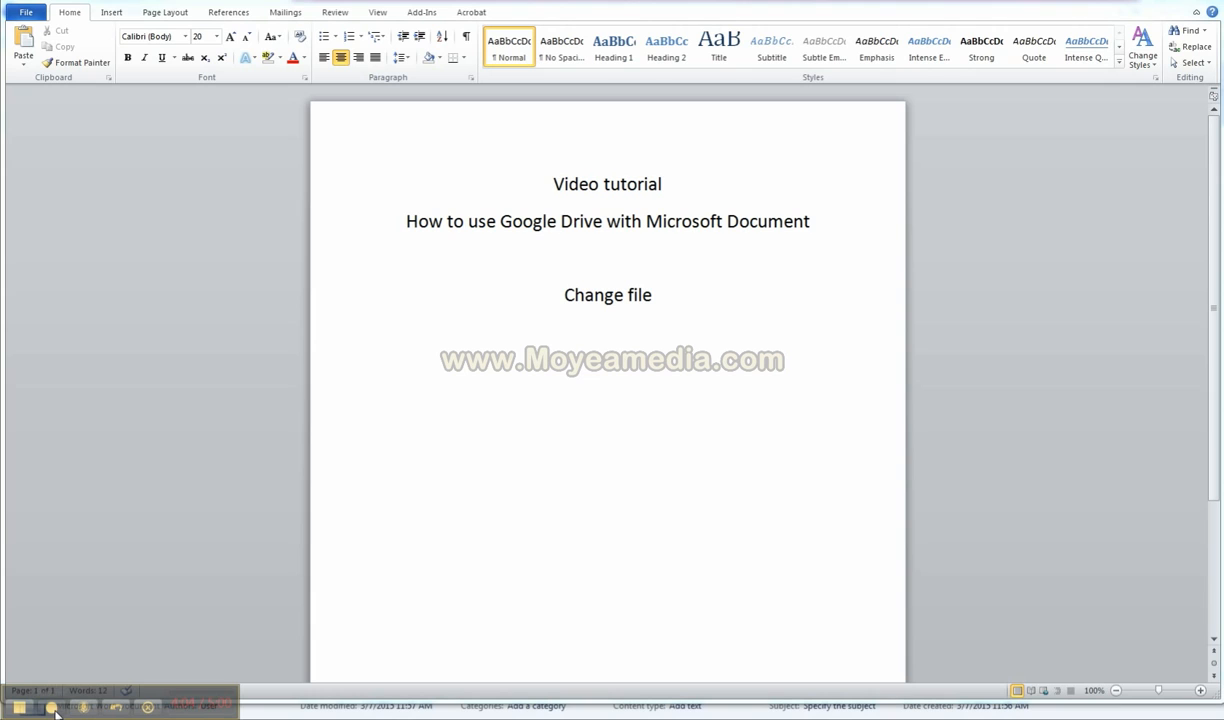
Back in Word, add the line "Share" two lines below "Change file"
click(691, 293)
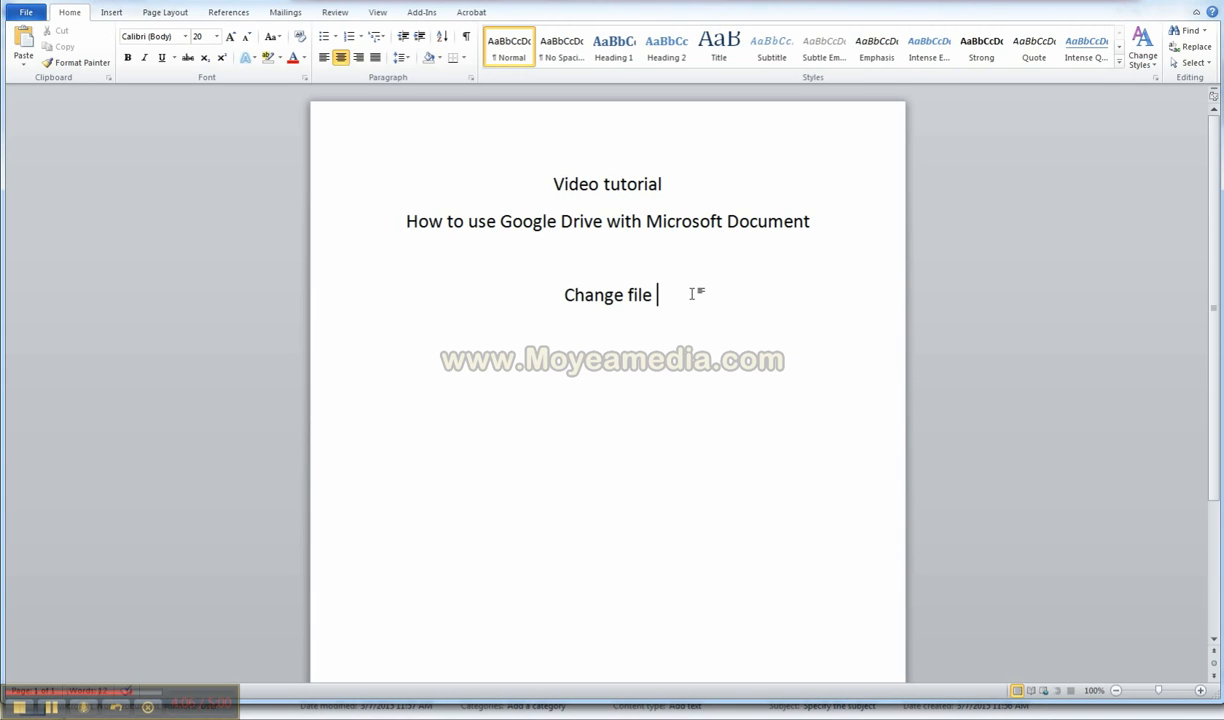
key(Return)
key(Return)
text(Share)
Save a copy of the document as Video tutorial in the first shared folder, named after a person, inside Google Drive
click(27, 14)
click(50, 58)
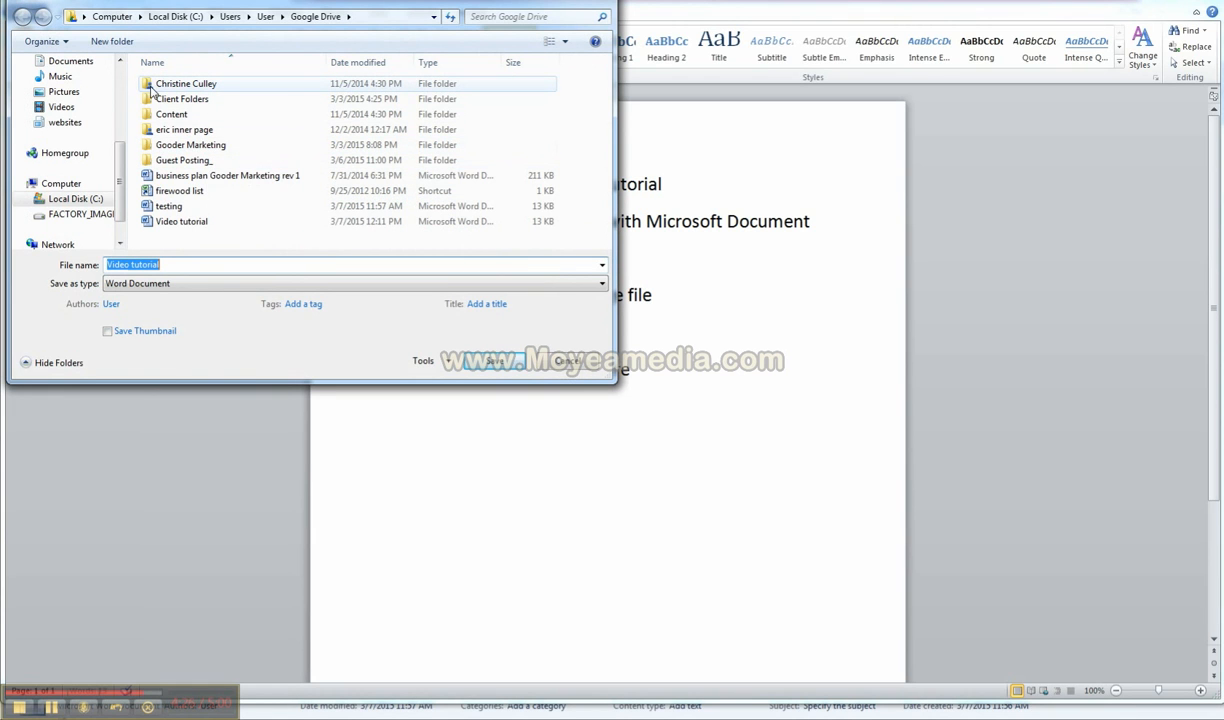
double_click(266, 86)
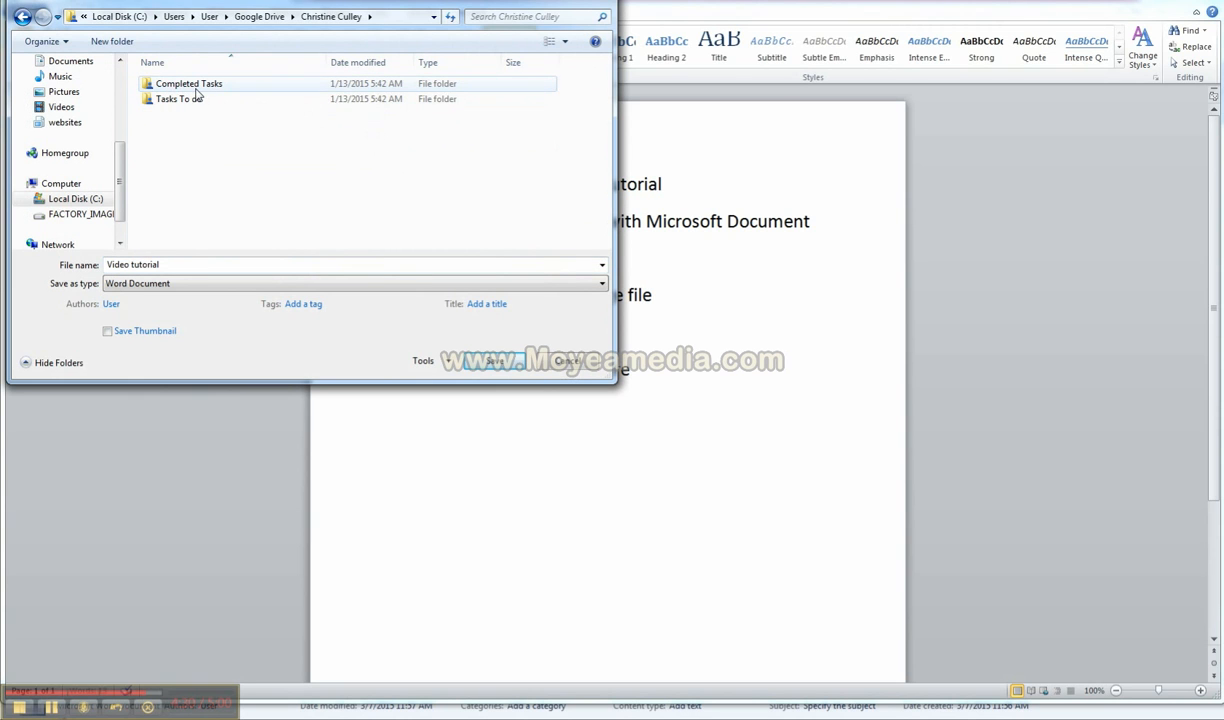
click(490, 358)
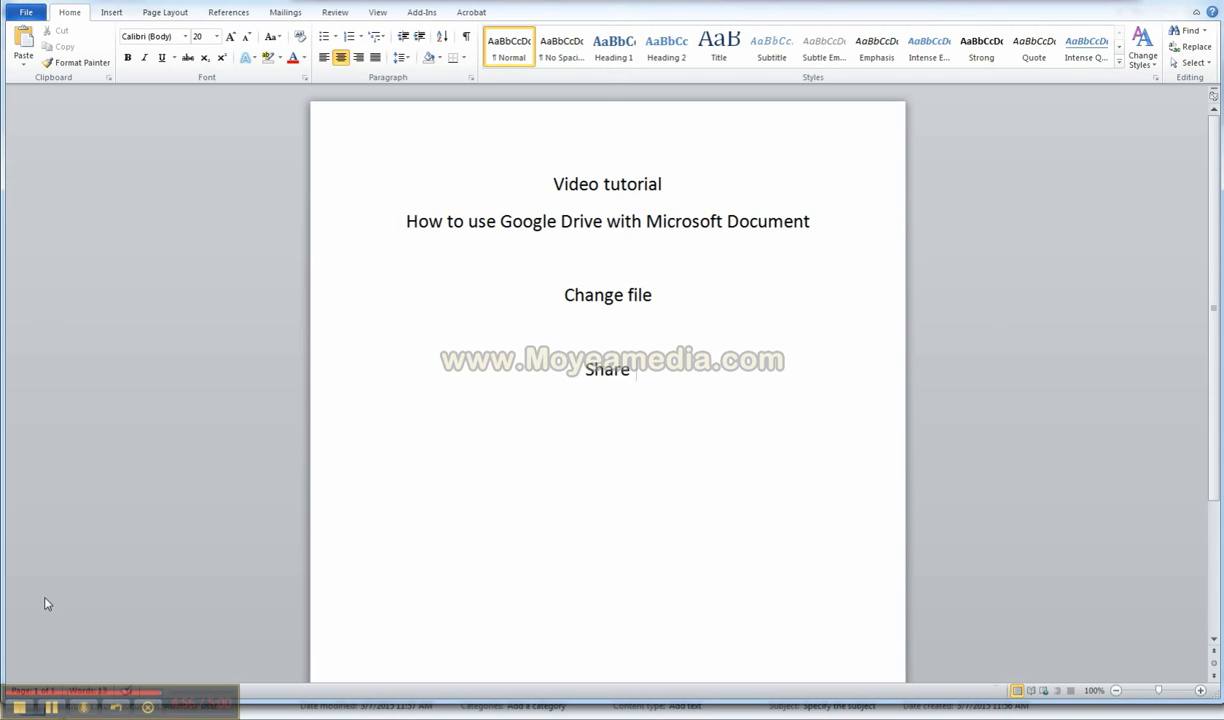
click(22, 712)
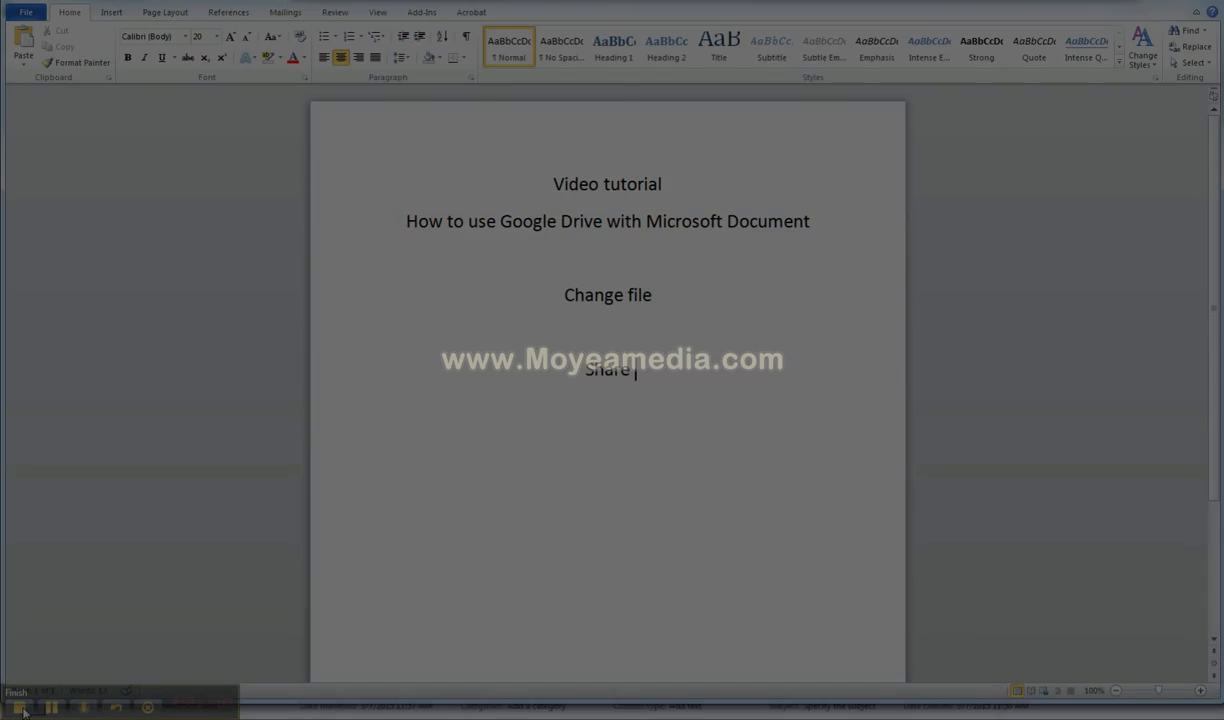